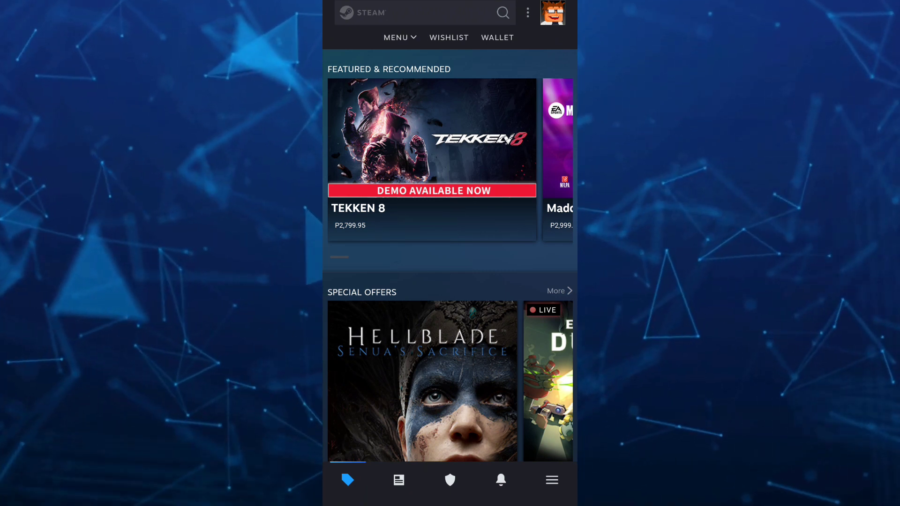
# - Go to the Steam Guard section and start adding a mobile authenticator
pyautogui.click(449, 480)
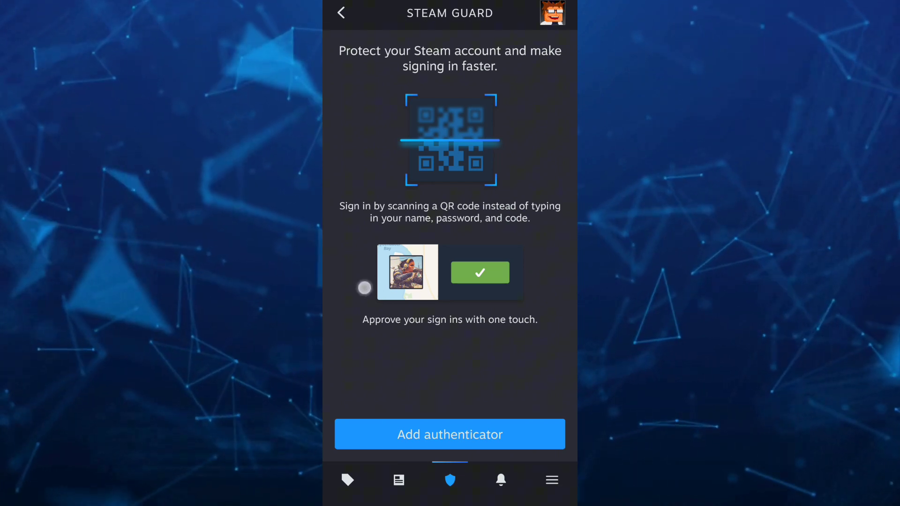
# - Enter a Philippines (+63) phone number and submit it for SMS verification
pyautogui.click(397, 438)
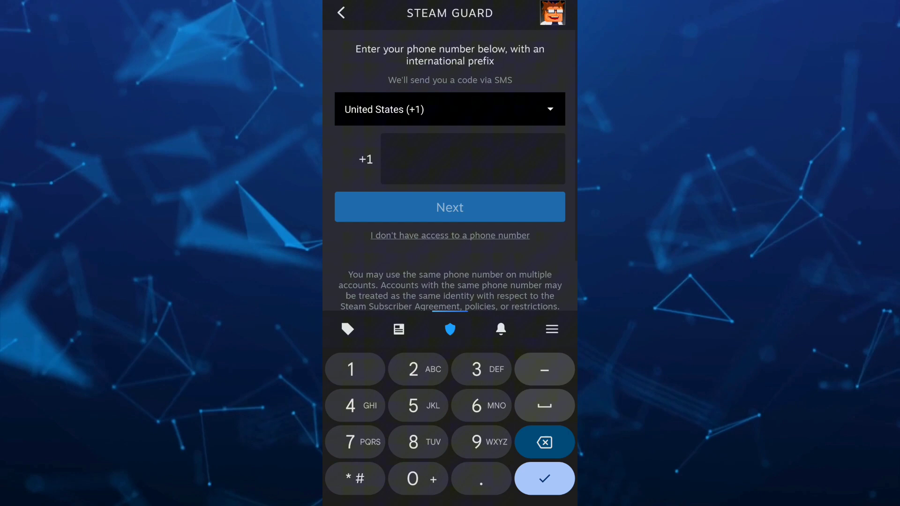
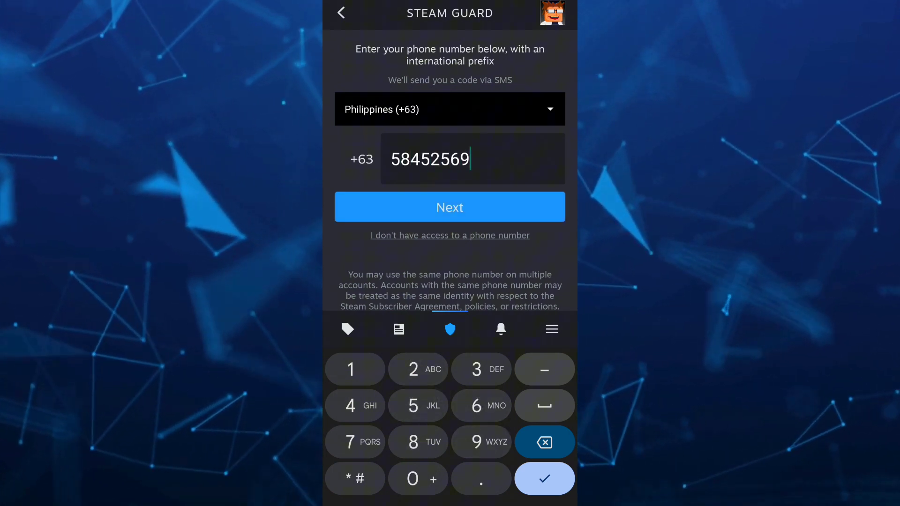
pyautogui.press('Return')
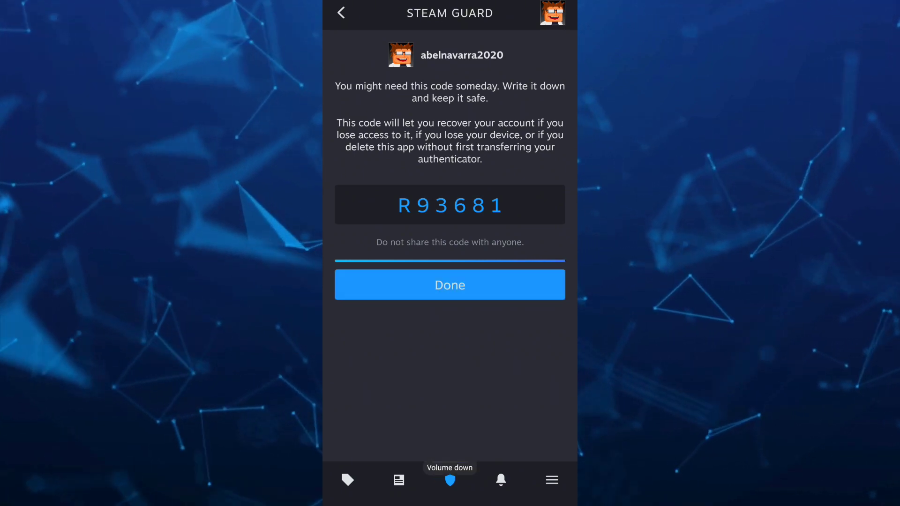
# - Screenshot the account recovery code, then confirm it is saved to complete setup
pyautogui.press('Print')
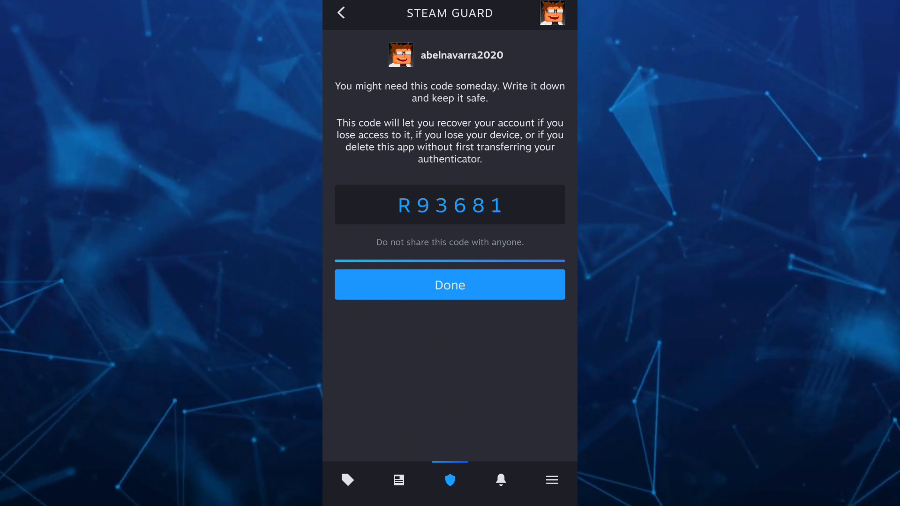
pyautogui.click(399, 283)
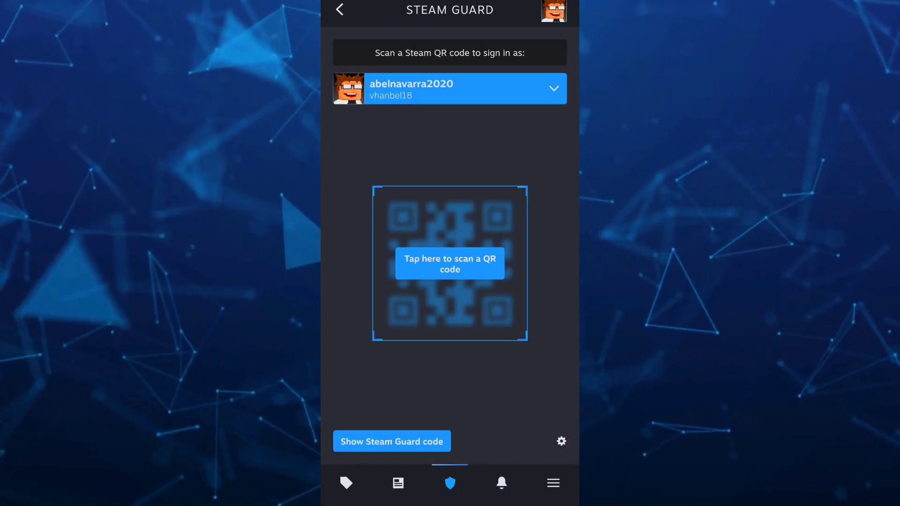
# - Switch from the QR scanner to the Show Steam Guard code confirmation view
pyautogui.click(391, 442)
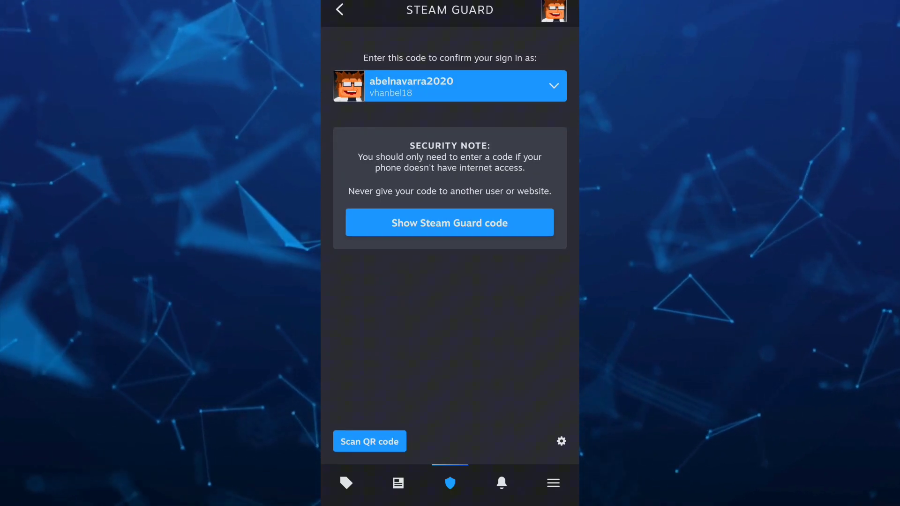